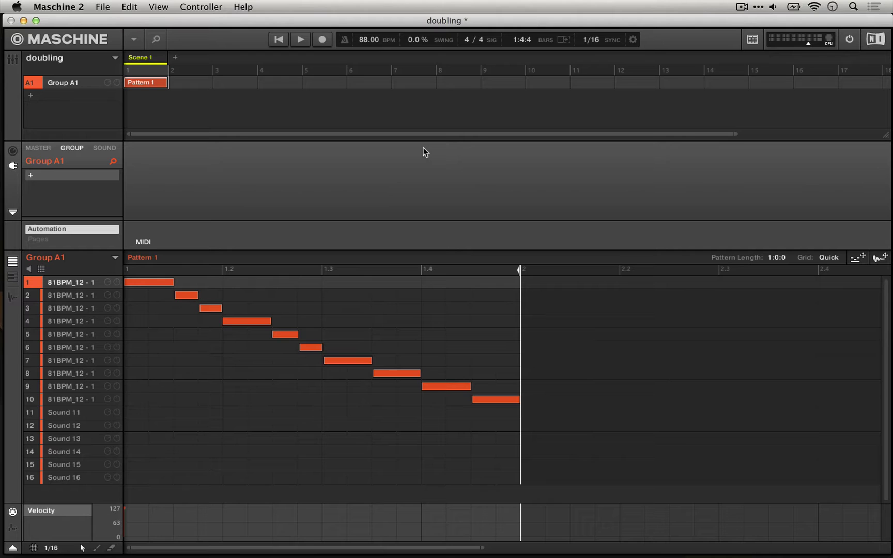
# - Audition the one-bar sliced break, then double Pattern 1 to a 2:0:0 length
pyautogui.press('space')
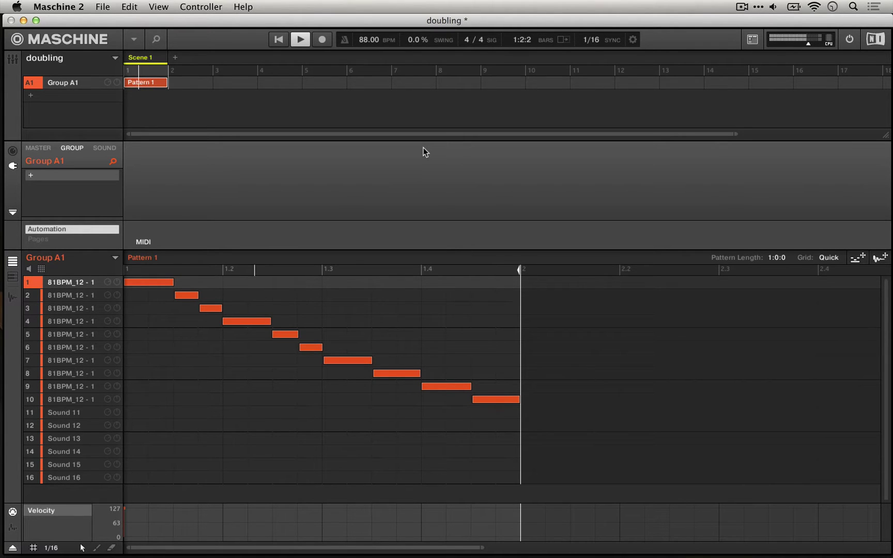
pyautogui.press('space')
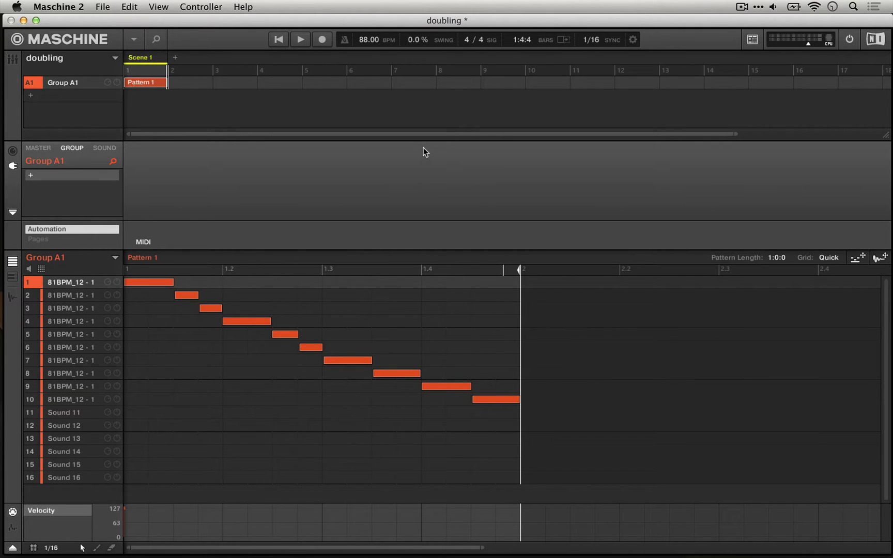
pyautogui.press('super+d')
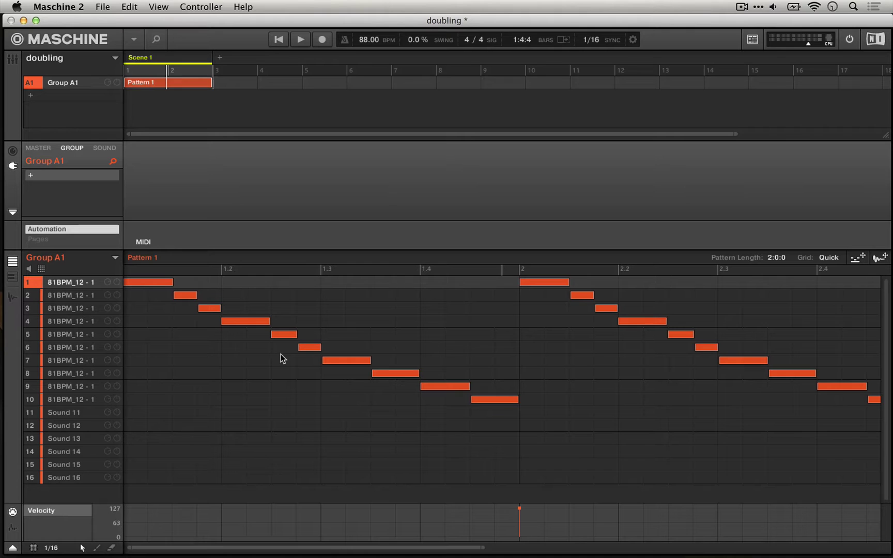
pyautogui.press('space')
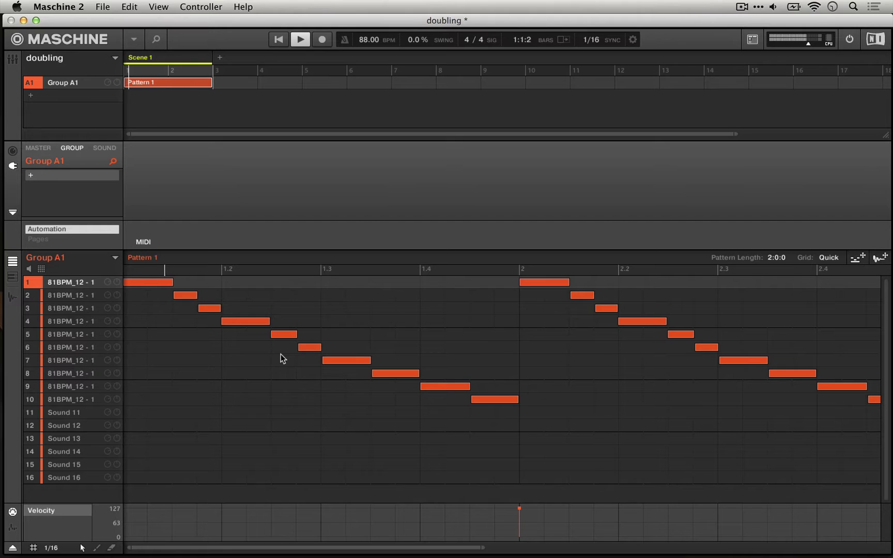
pyautogui.press('space')
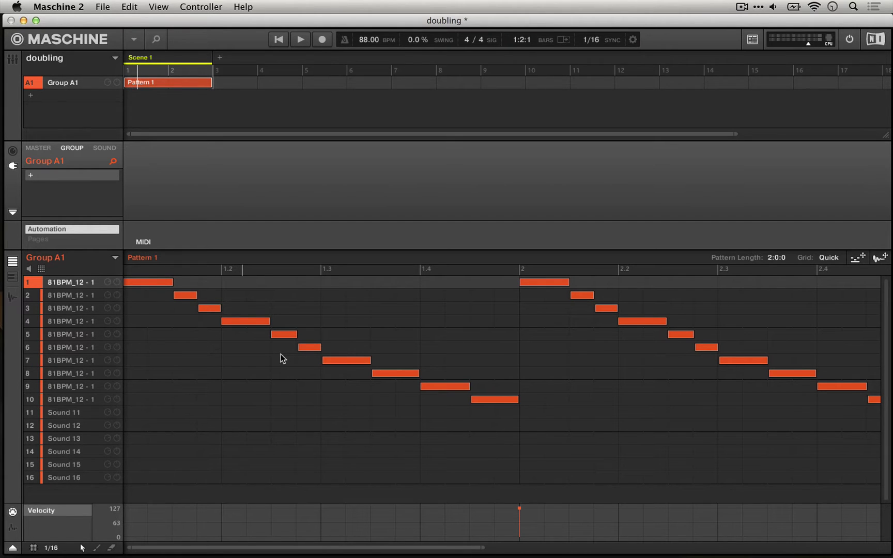
pyautogui.hscroll(-1, 280, 354)
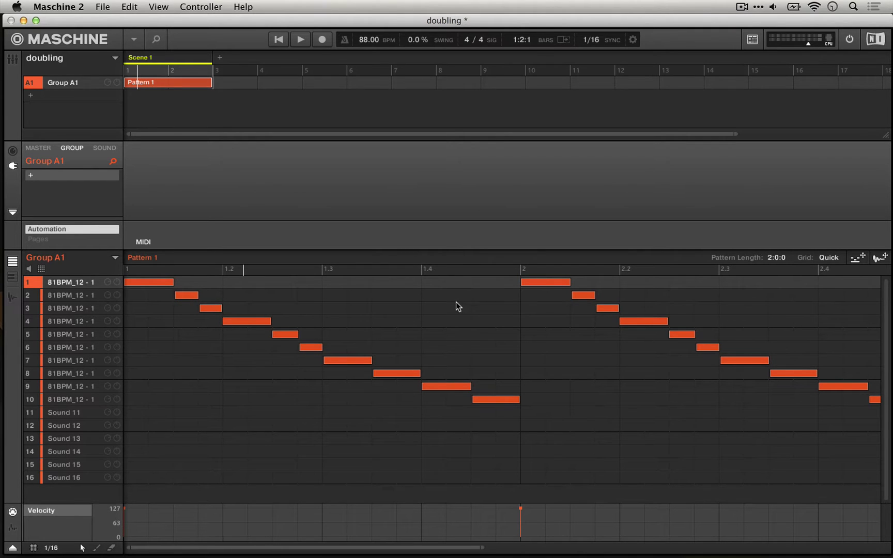
pyautogui.hscroll(5, 462, 303)
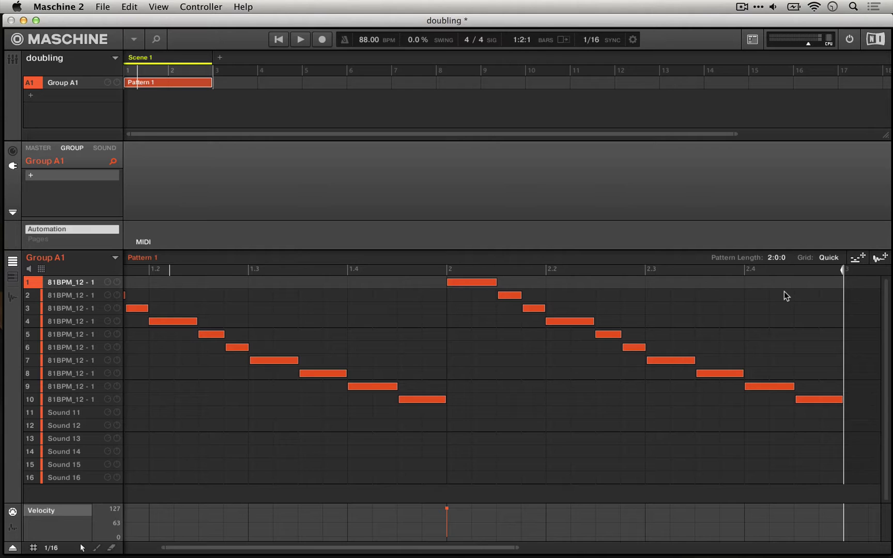
# - Draw an extra slice-1 kick at beat 2.4 and audition the two-bar pattern twice
pyautogui.click(783, 284)
pyautogui.press('space')
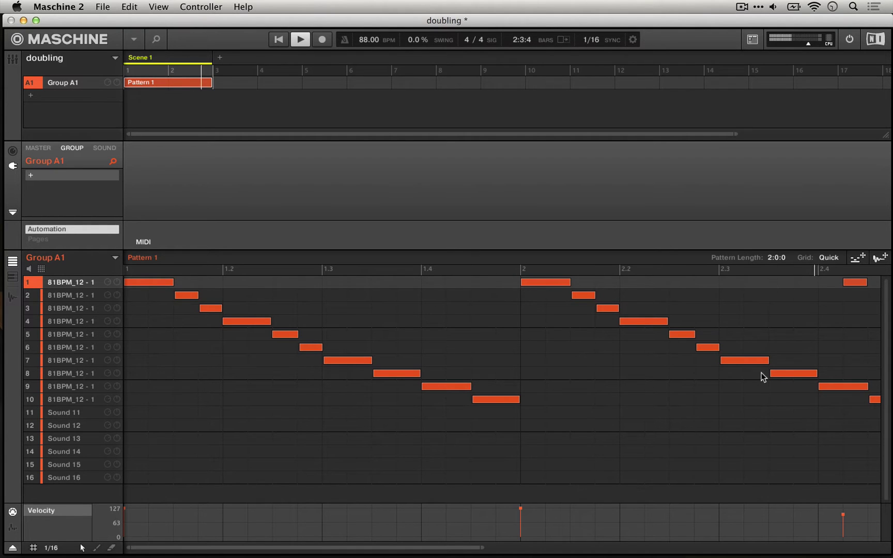
pyautogui.press('space')
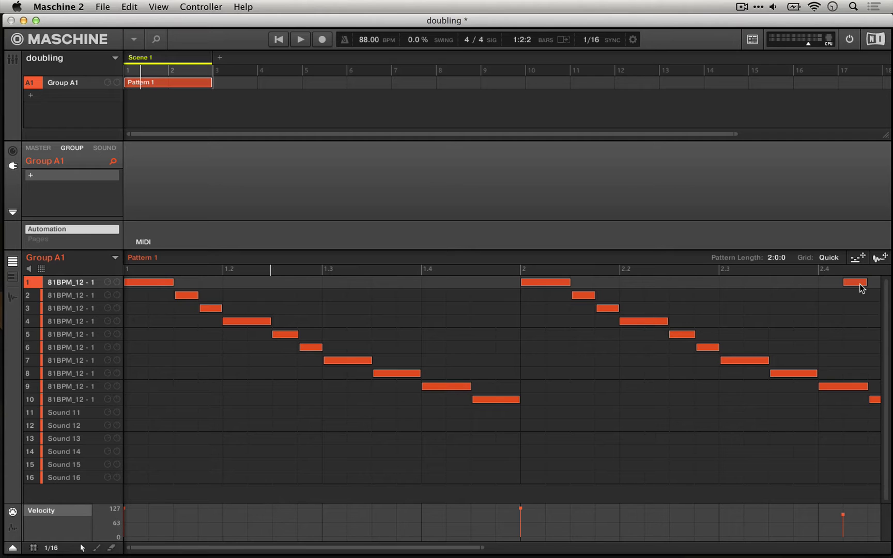
pyautogui.press('space')
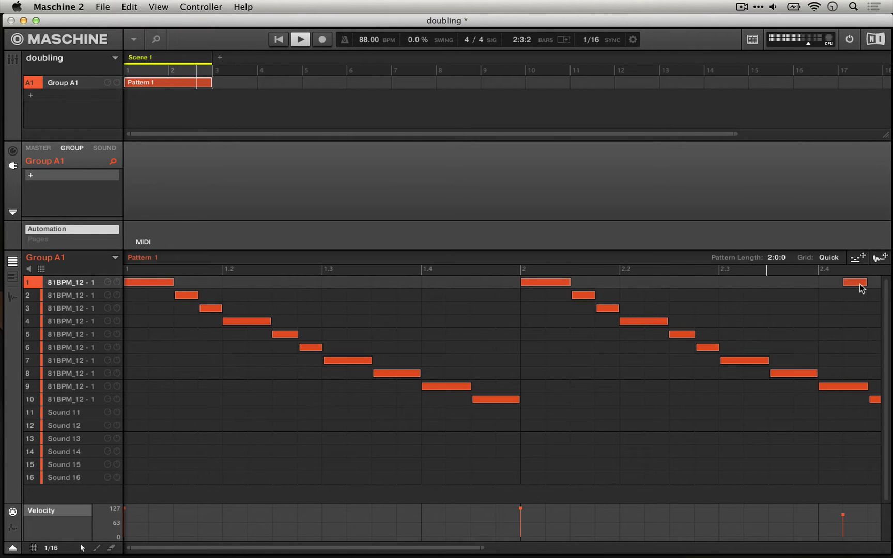
pyautogui.press('space')
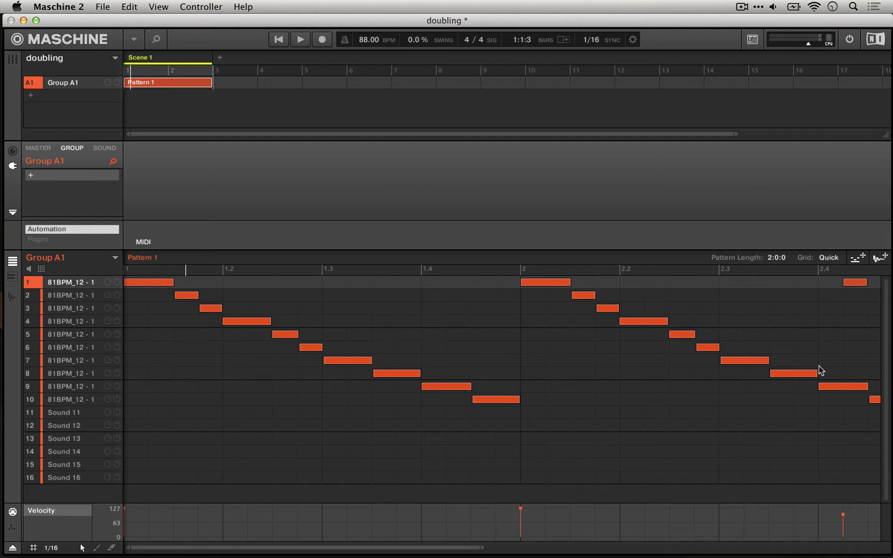
# - Double Pattern 1 to 4:0:0 and scroll across all four bars
pyautogui.press('super+d')
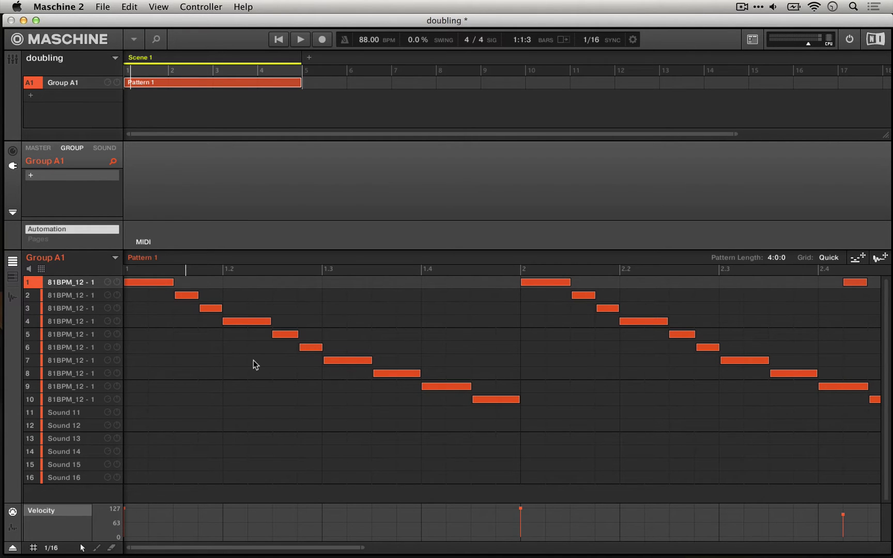
pyautogui.hscroll(10, 253, 361)
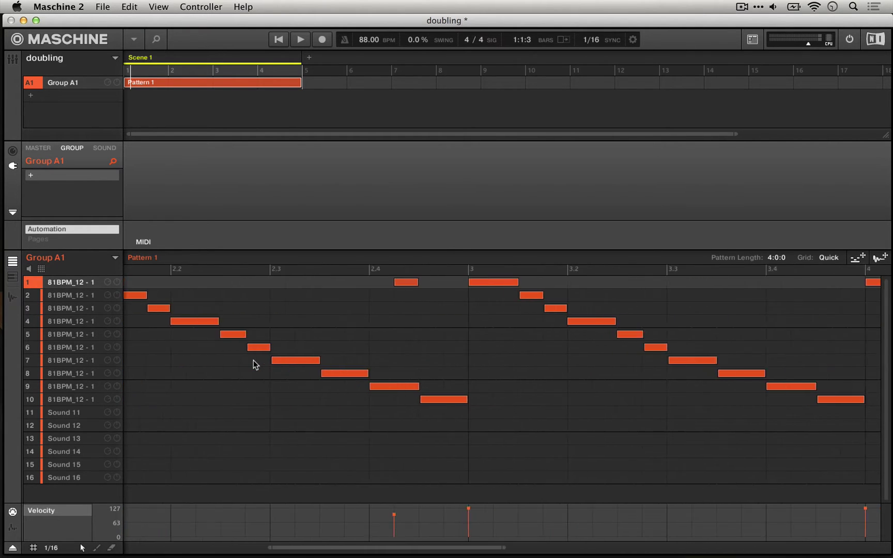
pyautogui.hscroll(10, 254, 364)
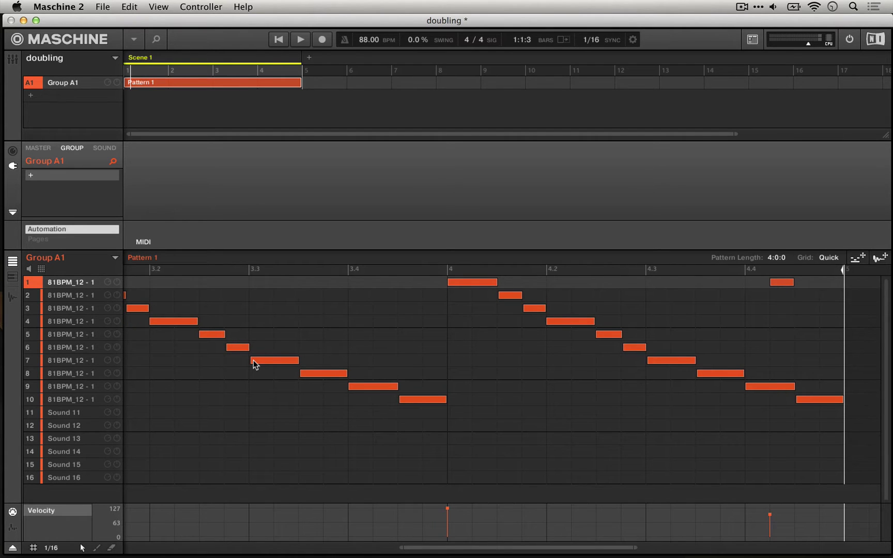
pyautogui.hscroll(-10, 253, 360)
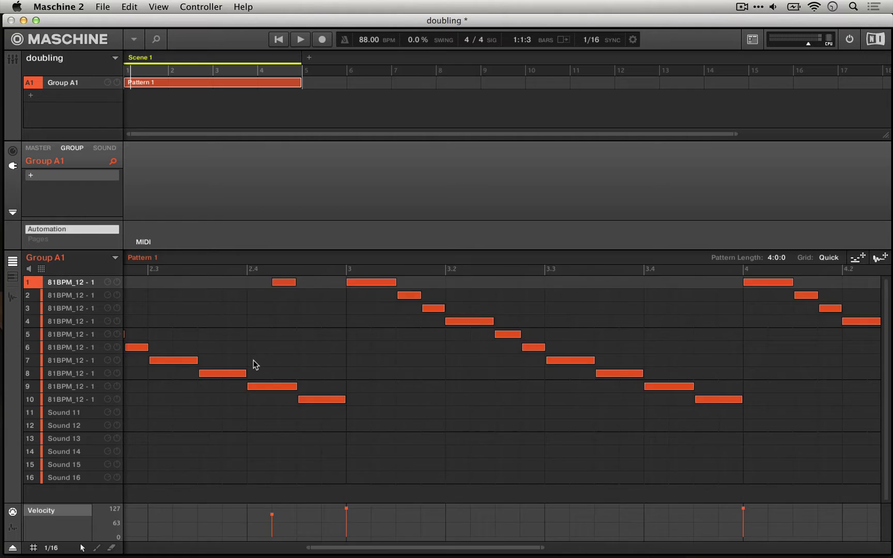
pyautogui.hscroll(-5, 253, 360)
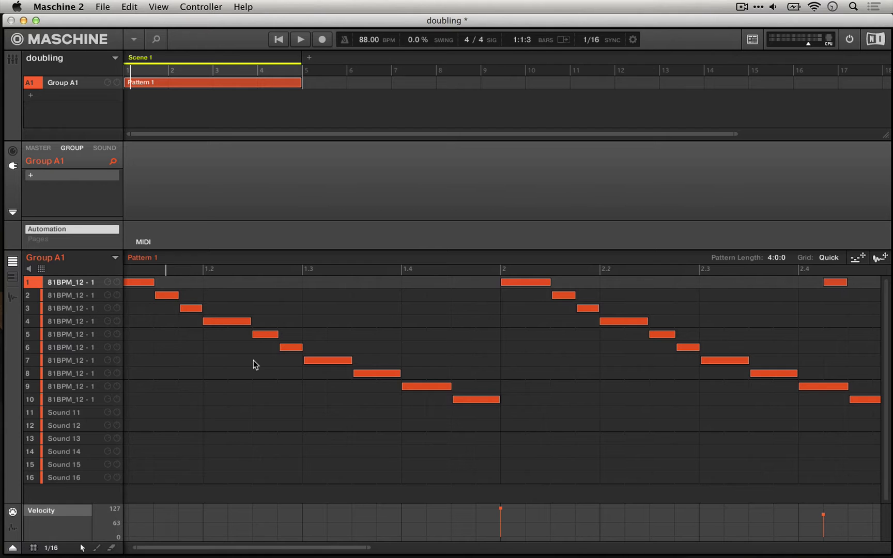
pyautogui.hscroll(15, 253, 360)
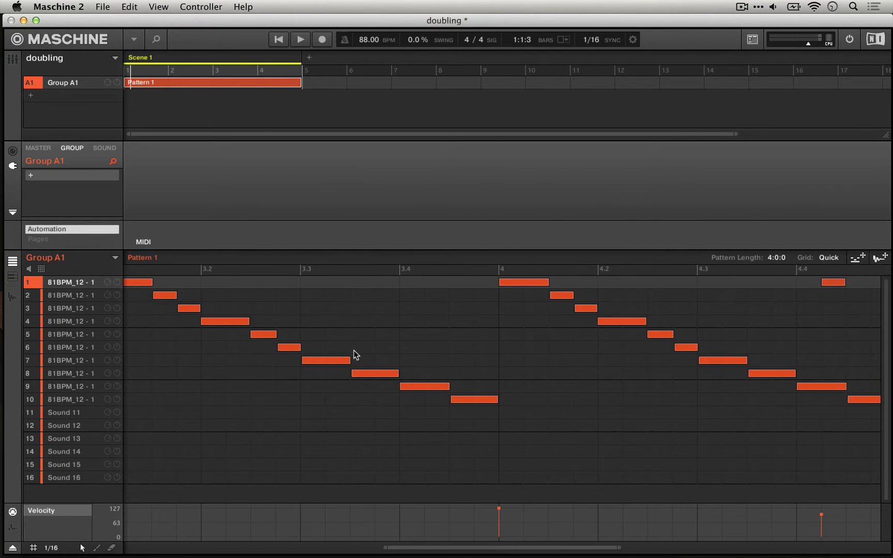
pyautogui.hscroll(3, 354, 356)
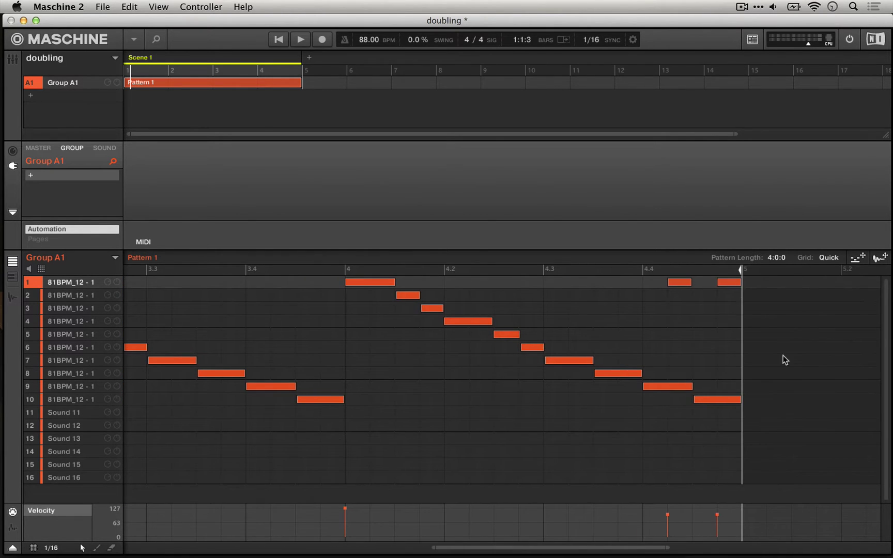
pyautogui.hscroll(-6, 790, 368)
pyautogui.hscroll(-8, 782, 364)
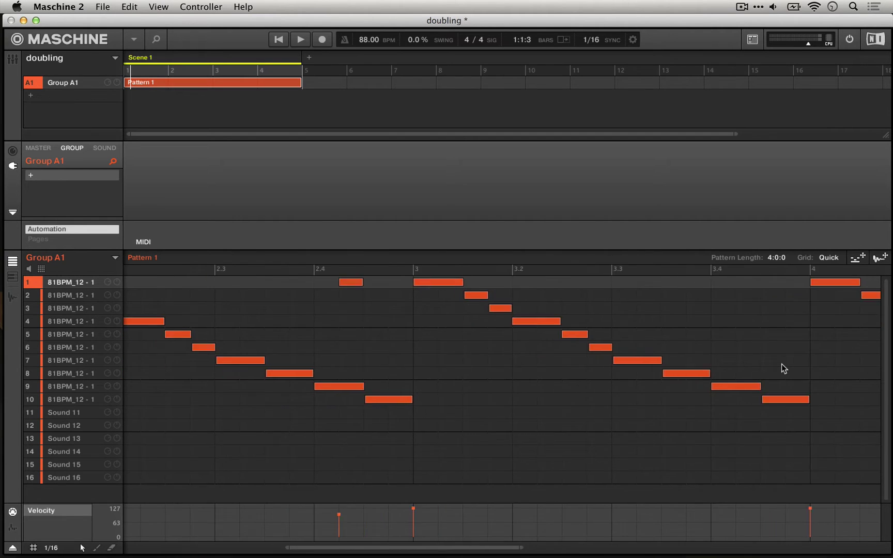
# - Play back the four-bar pattern while following it through to bar 4
pyautogui.press('space')
pyautogui.hscroll(-5, 782, 363)
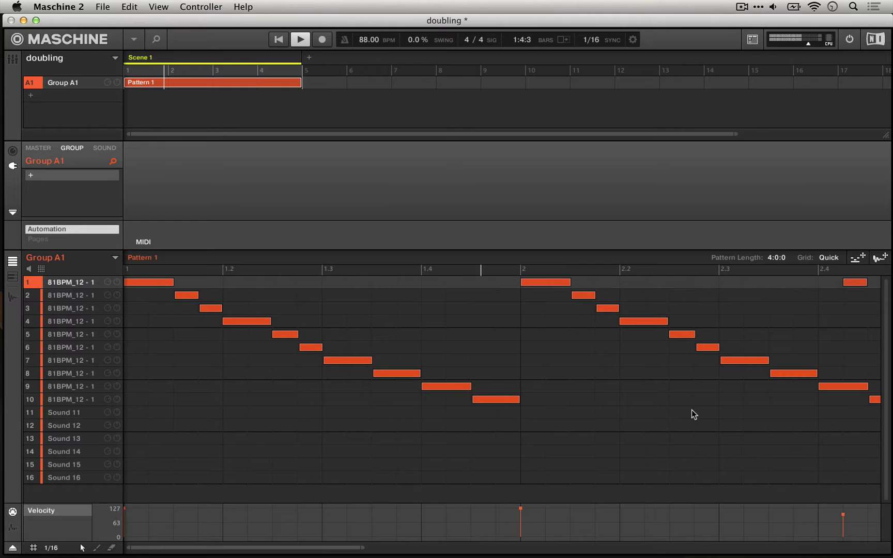
pyautogui.hscroll(5, 691, 410)
pyautogui.hscroll(7, 692, 410)
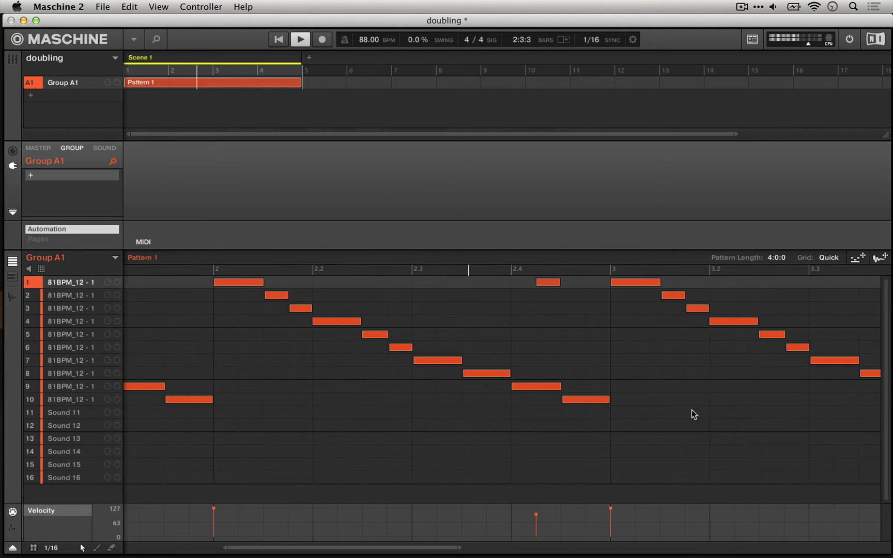
pyautogui.hscroll(4, 692, 410)
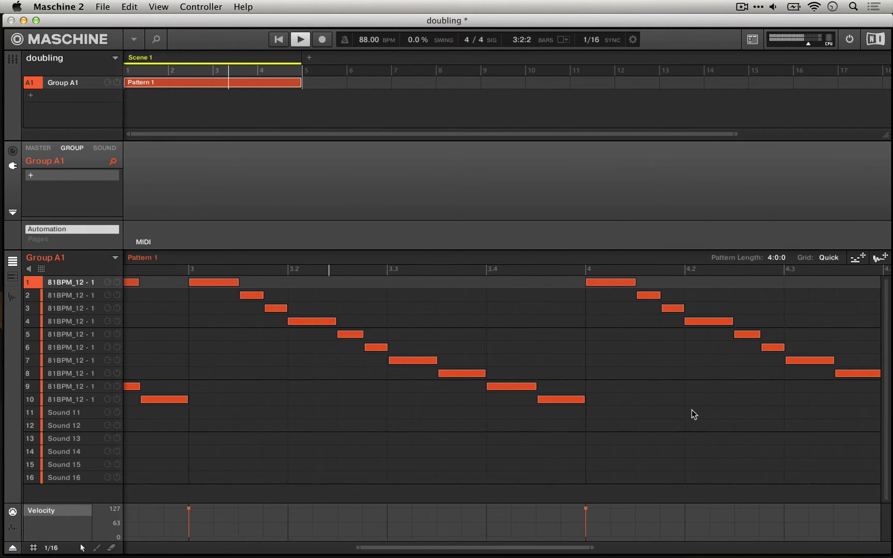
pyautogui.hscroll(4, 691, 409)
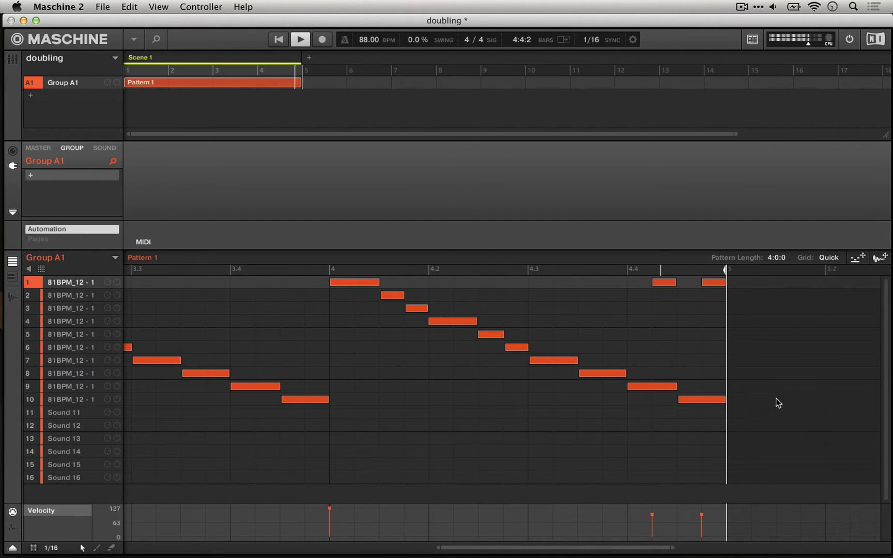
pyautogui.press('space')
pyautogui.hscroll(-10, 721, 397)
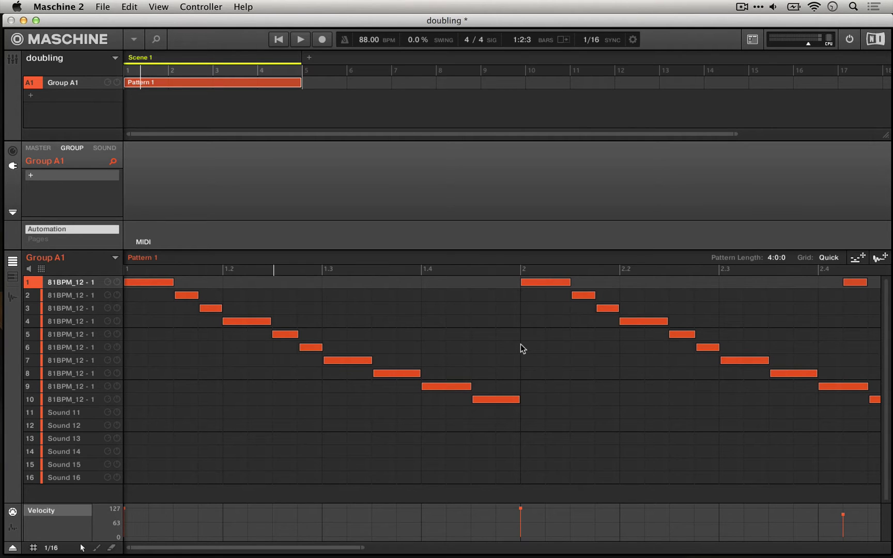
pyautogui.hscroll(4, 453, 337)
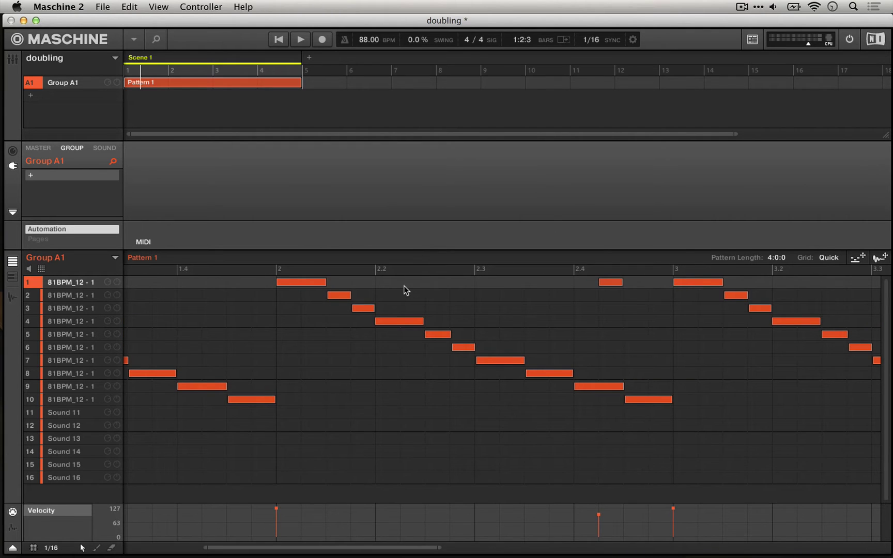
pyautogui.hscroll(8, 404, 286)
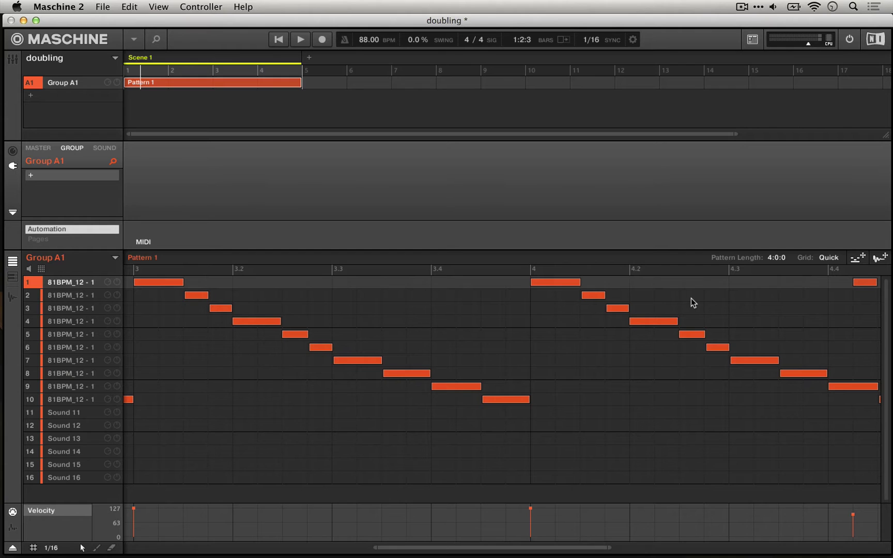
pyautogui.hscroll(2, 692, 303)
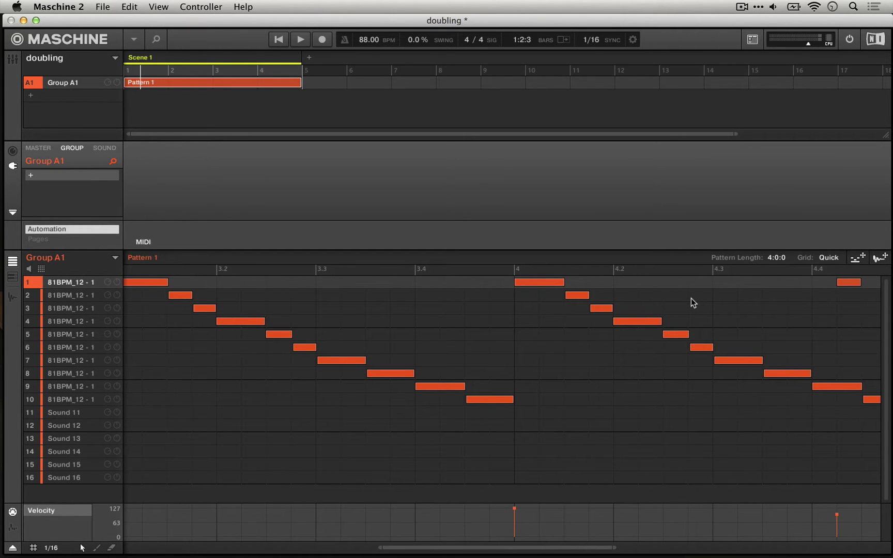
pyautogui.hscroll(5, 691, 298)
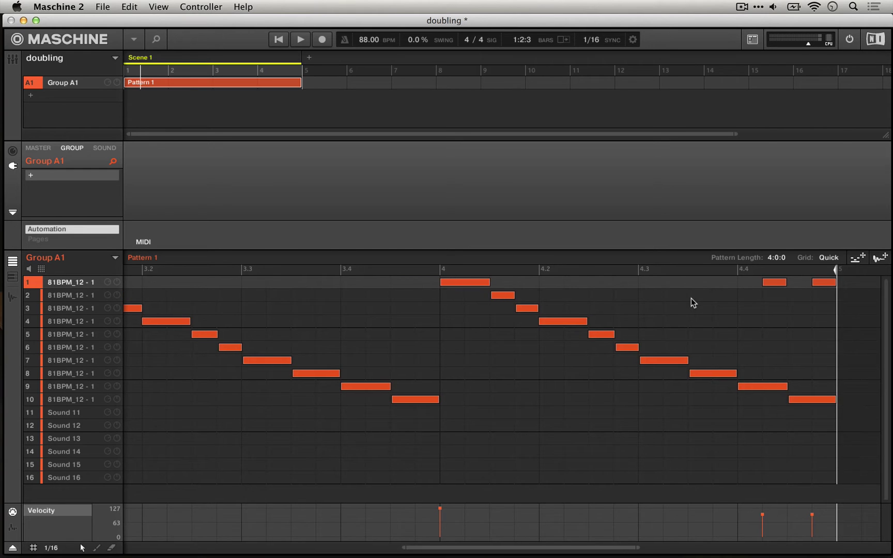
pyautogui.hscroll(-15, 691, 298)
pyautogui.hscroll(-20, 693, 303)
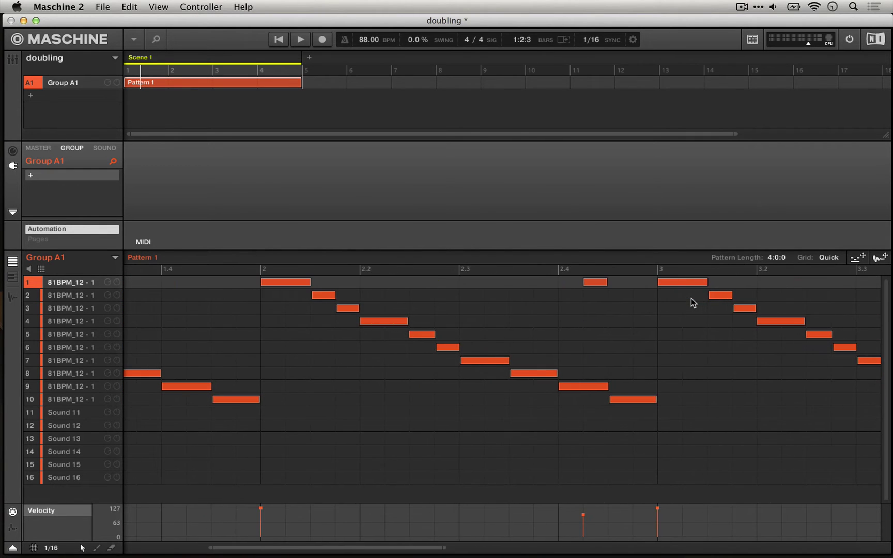
pyautogui.hscroll(-8, 691, 298)
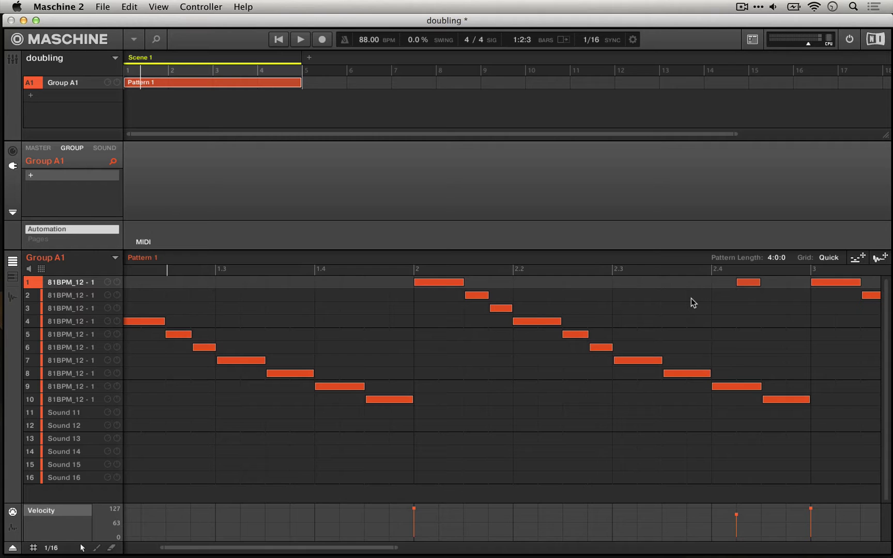
pyautogui.hscroll(-6, 692, 303)
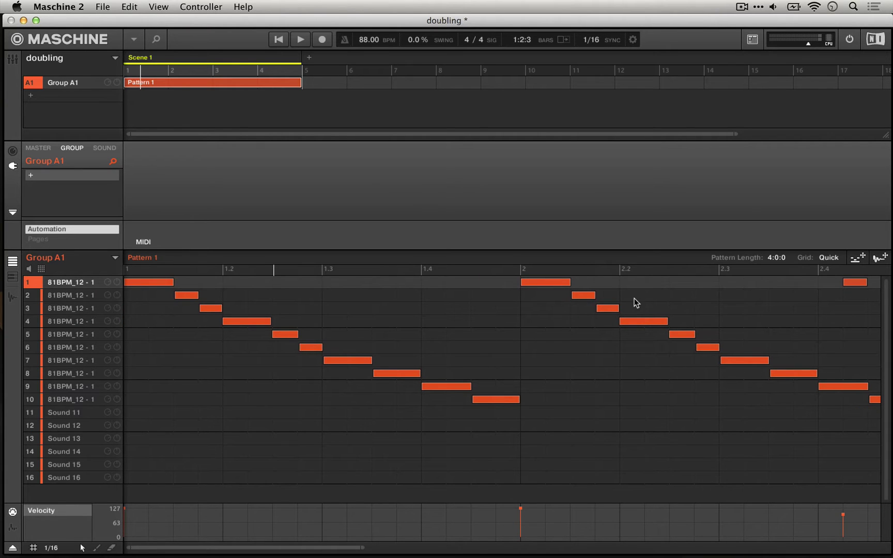
pyautogui.hscroll(5, 673, 299)
pyautogui.hscroll(-5, 781, 284)
pyautogui.hscroll(20, 199, 334)
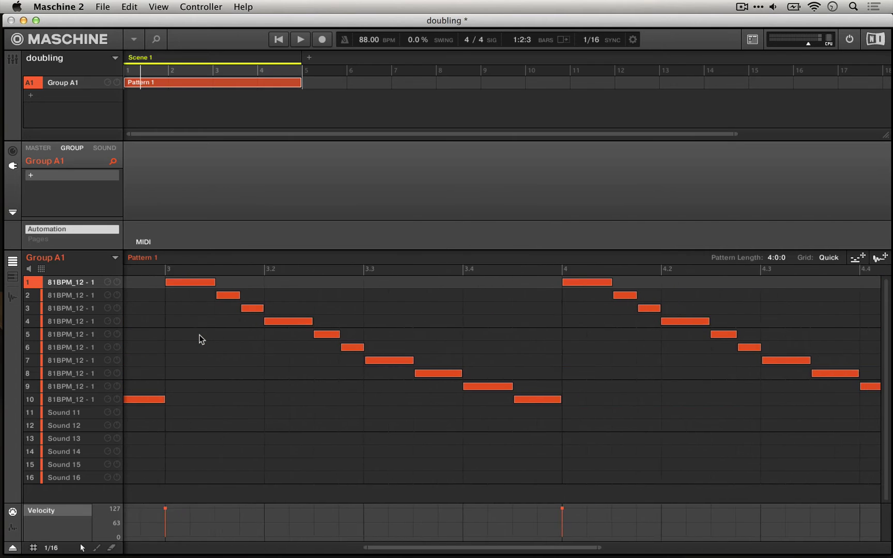
pyautogui.hscroll(7, 199, 334)
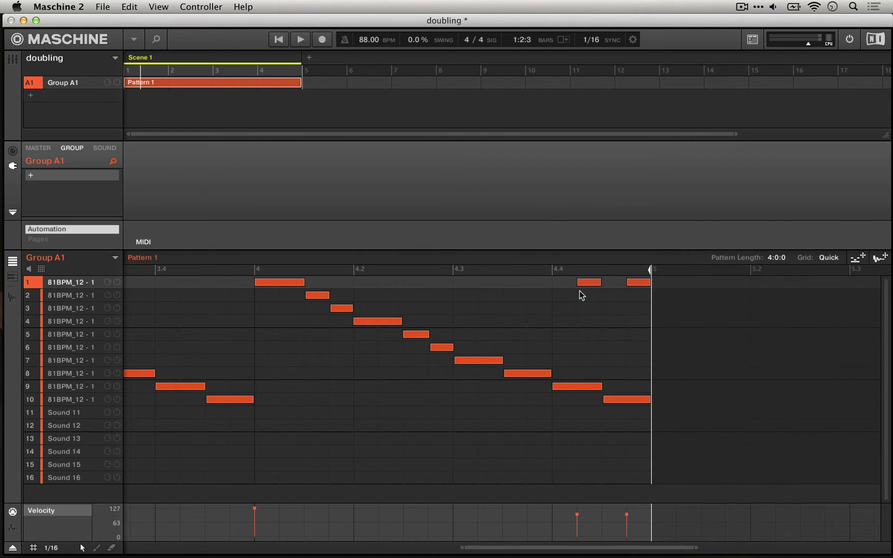
pyautogui.hscroll(-15, 581, 294)
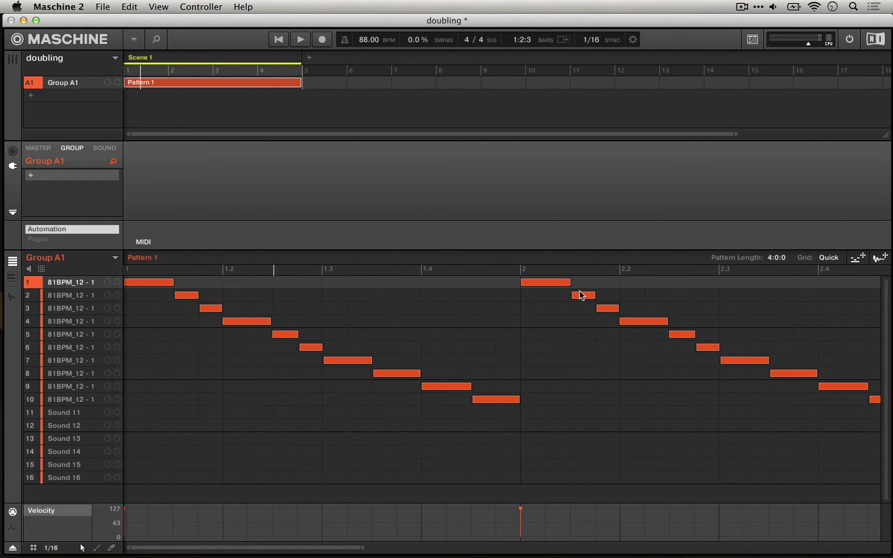
pyautogui.press('space')
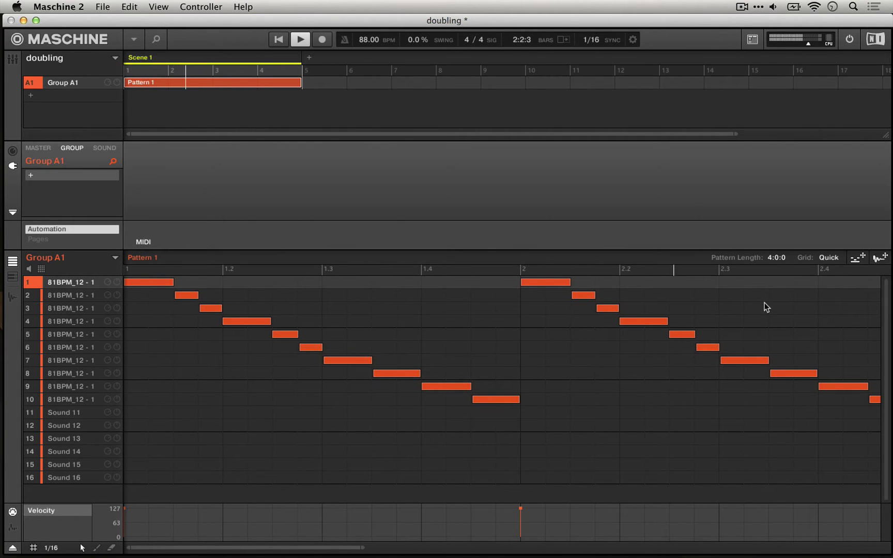
pyautogui.hscroll(3, 765, 302)
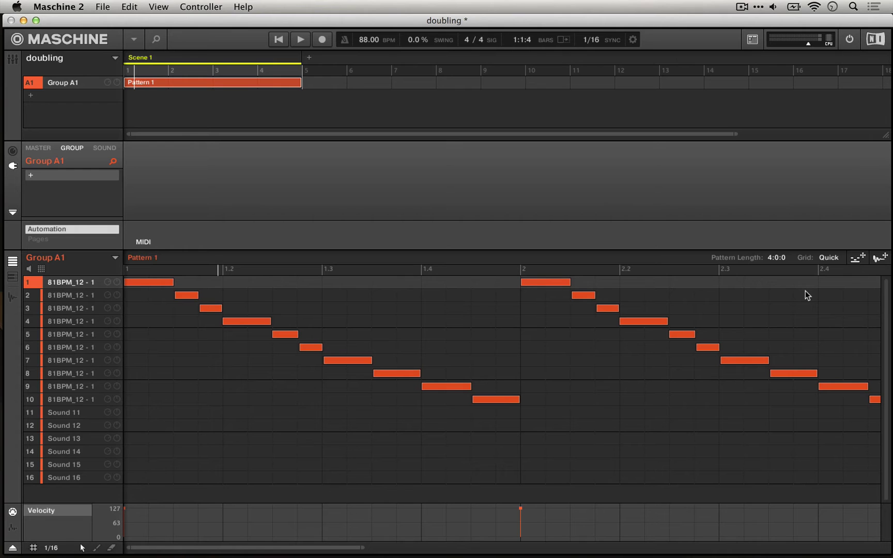
# - Draw a short, low-velocity slice-1 note just before bar 3
pyautogui.hscroll(-5, 759, 349)
pyautogui.hscroll(5, 759, 348)
pyautogui.hscroll(5, 731, 284)
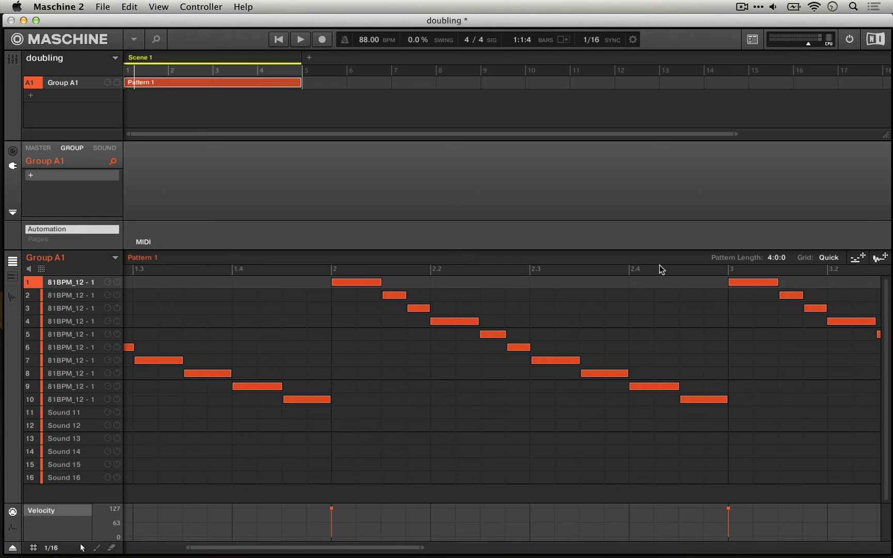
pyautogui.click(667, 282)
pyautogui.hscroll(5, 668, 282)
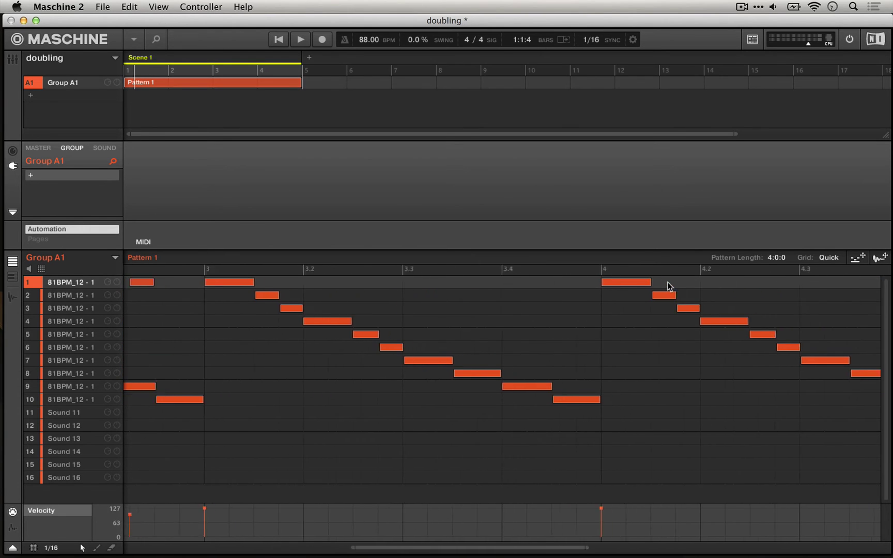
pyautogui.hscroll(-10, 667, 282)
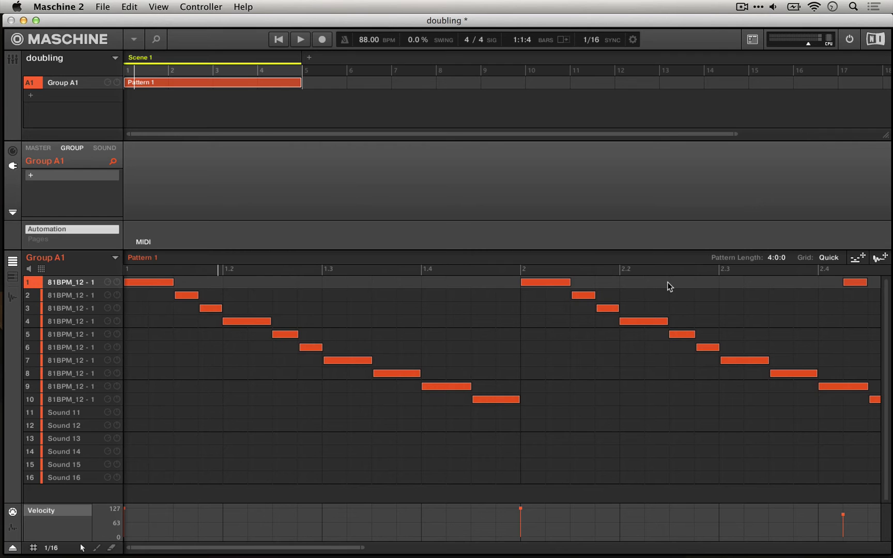
# - Double Pattern 1 to 8:0:0 and scroll to the end of bar 8
pyautogui.press('super+d')
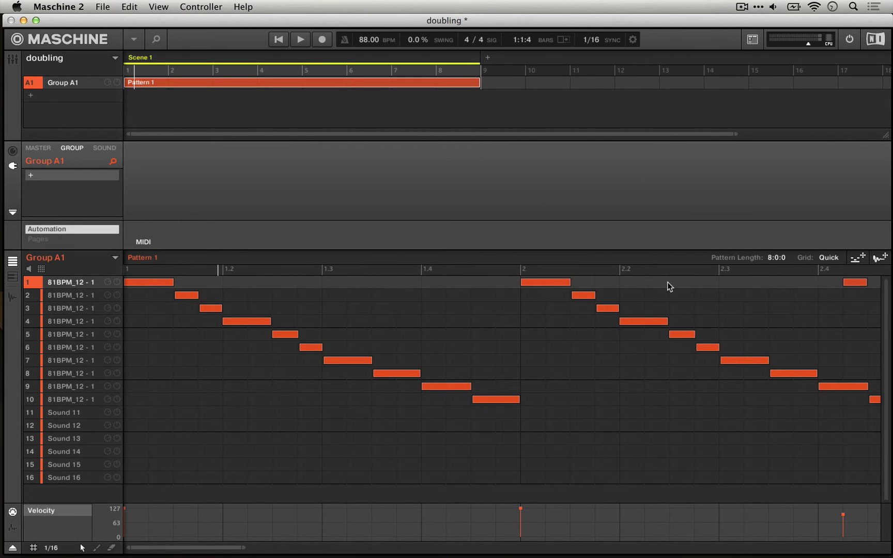
pyautogui.hscroll(8, 631, 377)
pyautogui.hscroll(10, 630, 379)
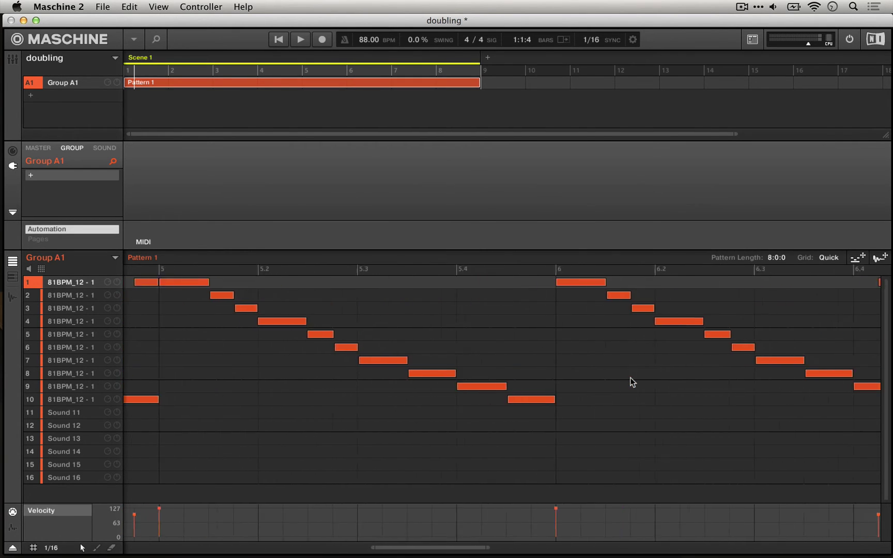
pyautogui.hscroll(10, 630, 377)
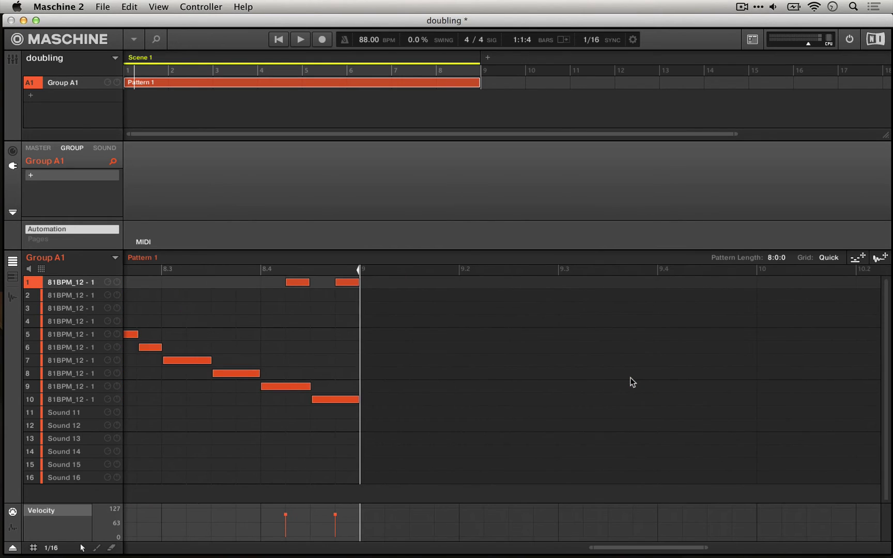
pyautogui.hscroll(-9, 628, 377)
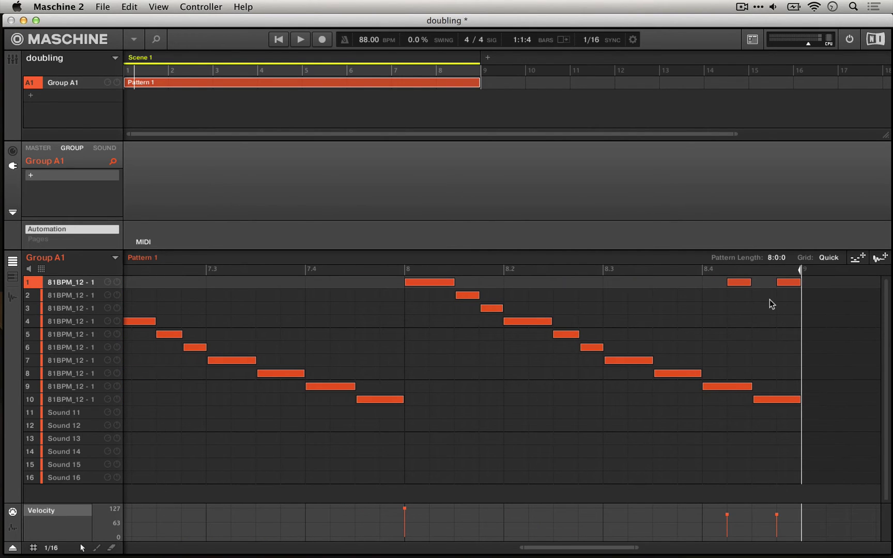
# - Add two short slice-2 notes near 8.4 and play the eight-bar pattern
pyautogui.doubleClick(765, 298)
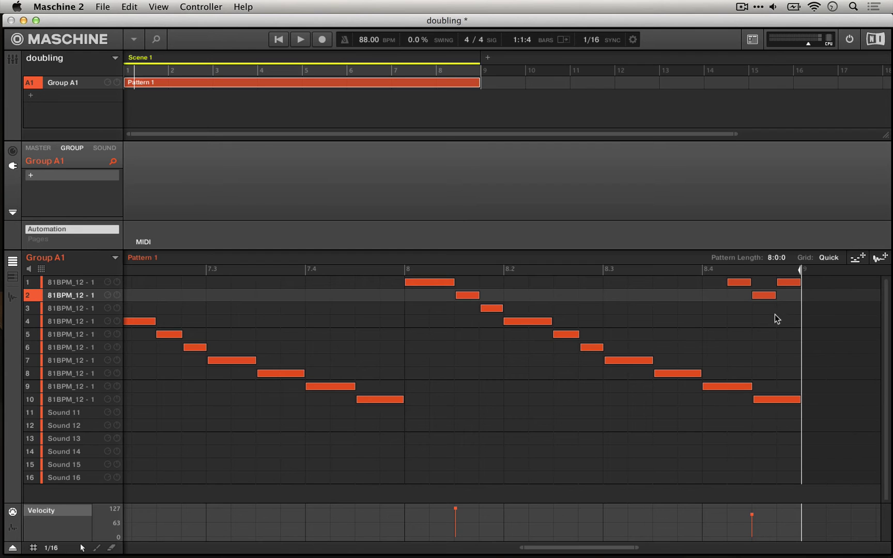
pyautogui.doubleClick(794, 299)
pyautogui.press('space')
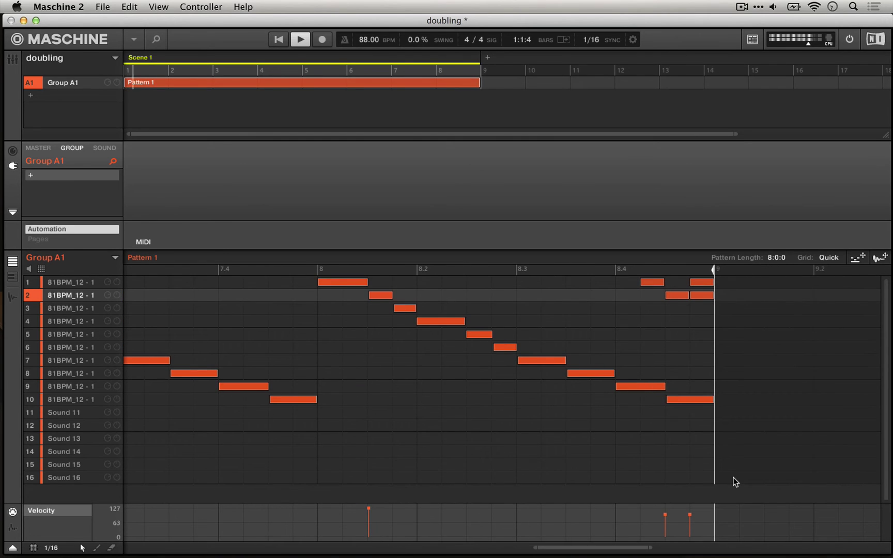
# - Stop the eight-bar pattern and return the editor view to bar 1
pyautogui.press('space')
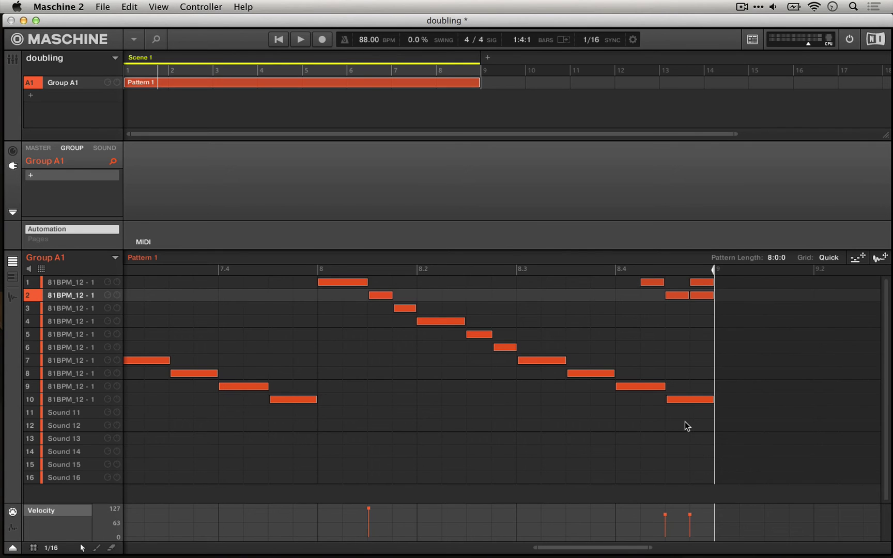
pyautogui.hscroll(-15, 685, 422)
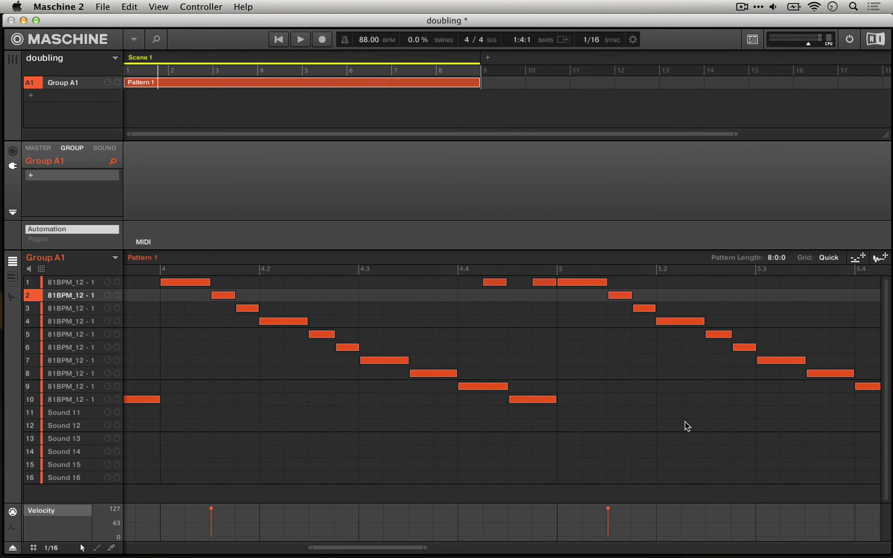
pyautogui.hscroll(-15, 684, 422)
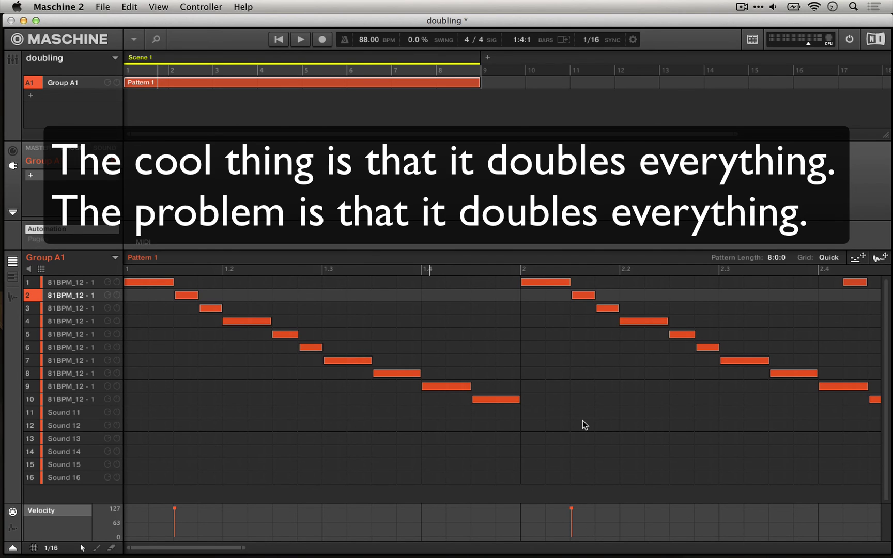
# - Double Pattern 1 from 8 to 32:0:0 bars and scroll to its end
pyautogui.press('super+d')
pyautogui.press('super+d')
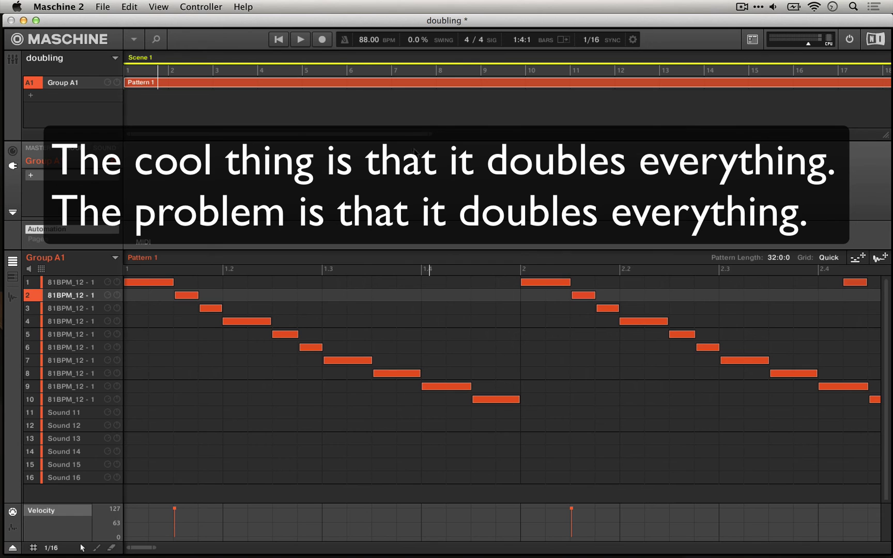
pyautogui.hscroll(10, 329, 72)
pyautogui.hscroll(5, 328, 73)
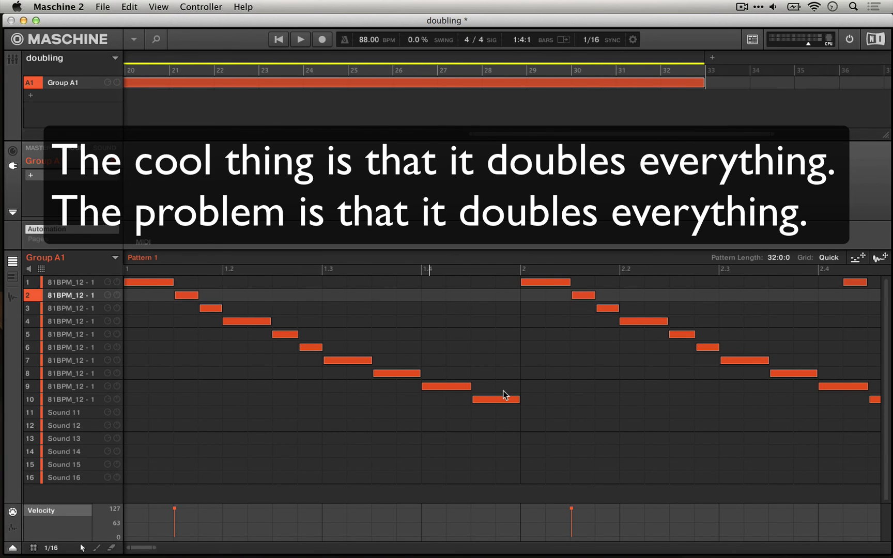
pyautogui.hscroll(20, 503, 394)
pyautogui.hscroll(-10, 505, 394)
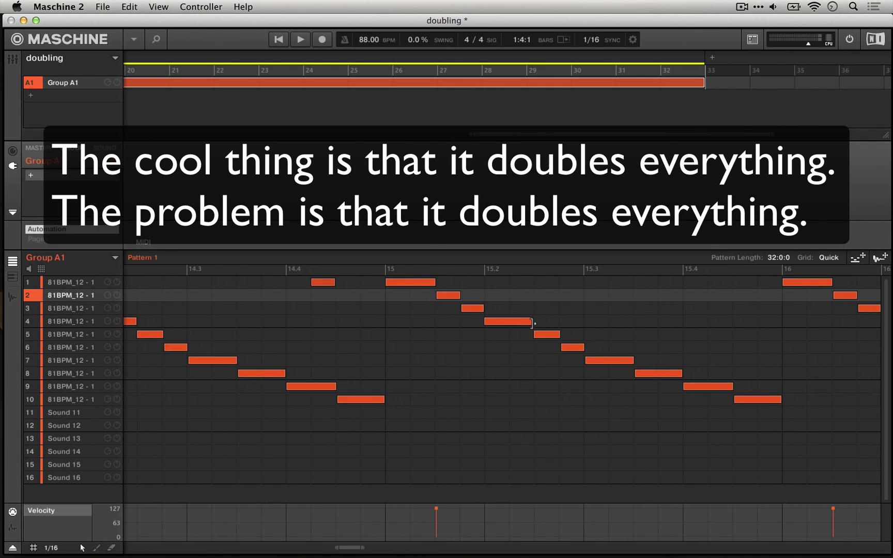
pyautogui.hscroll(3, 532, 324)
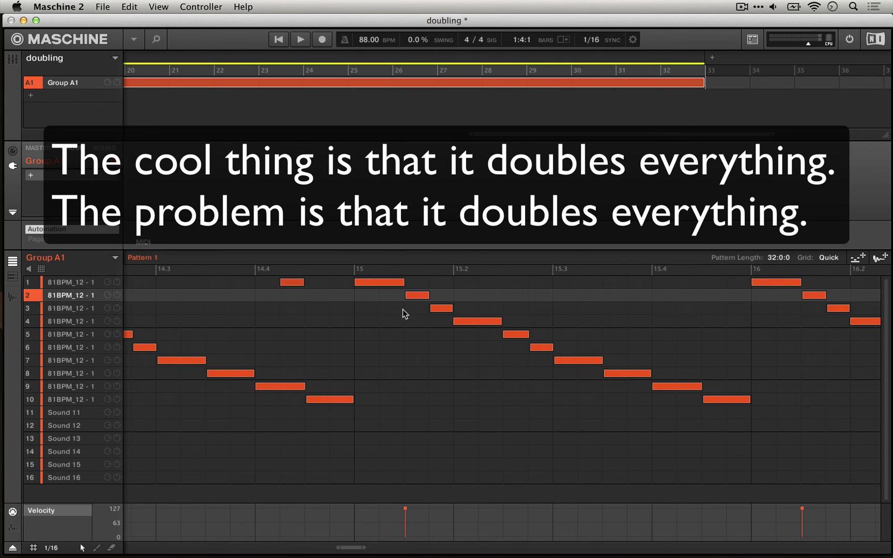
pyautogui.hscroll(15, 403, 309)
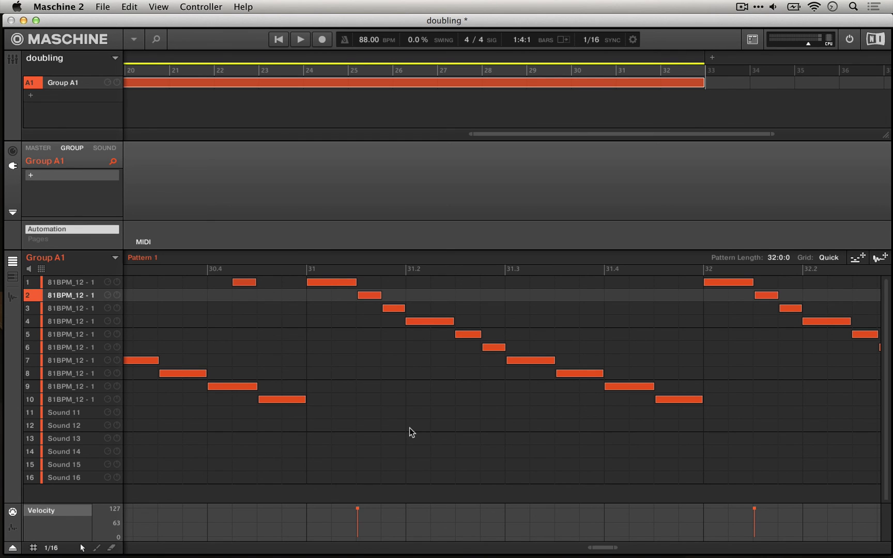
pyautogui.hscroll(-15, 410, 428)
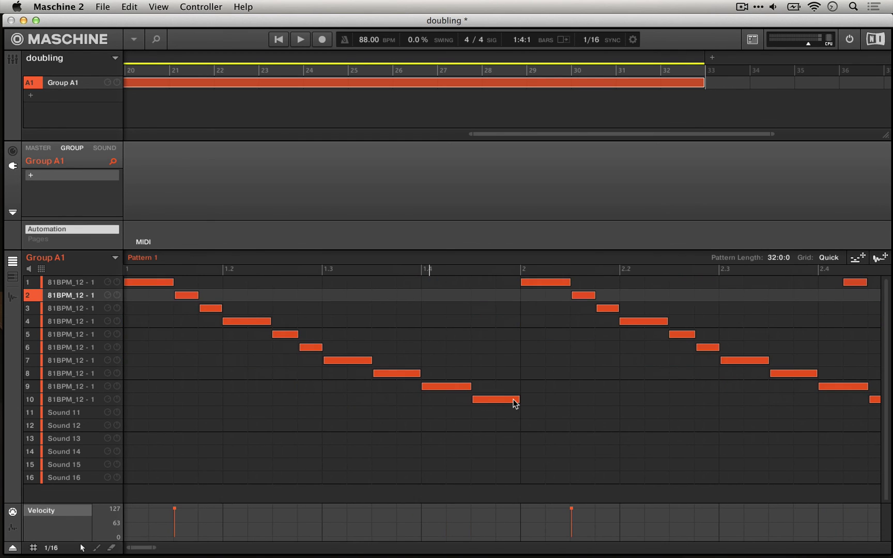
pyautogui.hscroll(5, 443, 346)
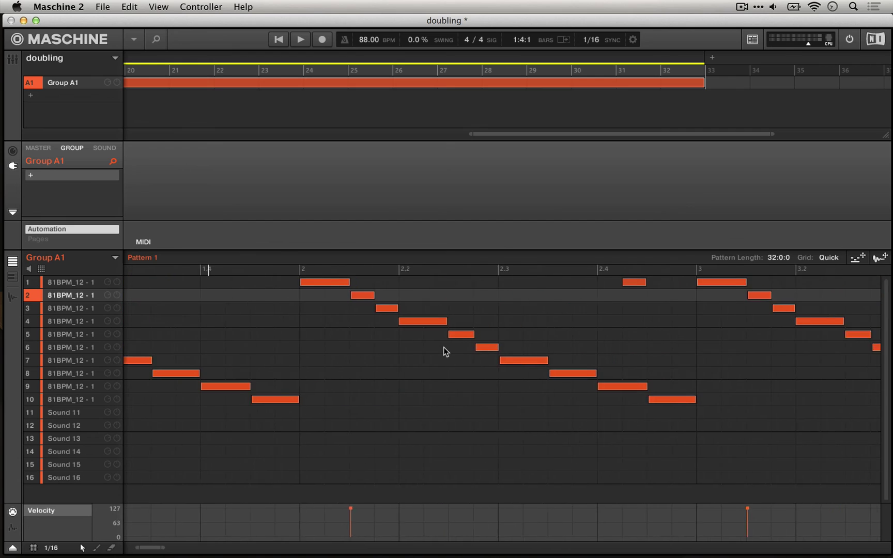
pyautogui.hscroll(5, 444, 347)
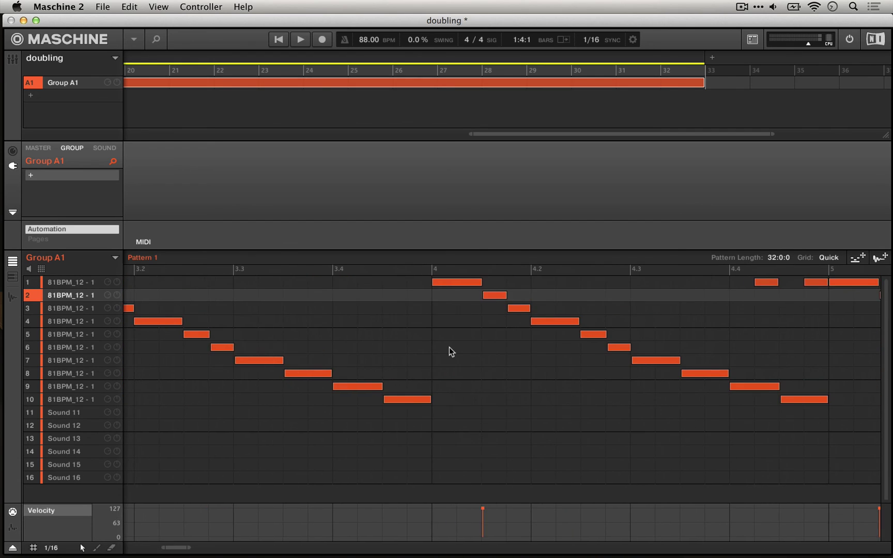
pyautogui.hscroll(8, 449, 348)
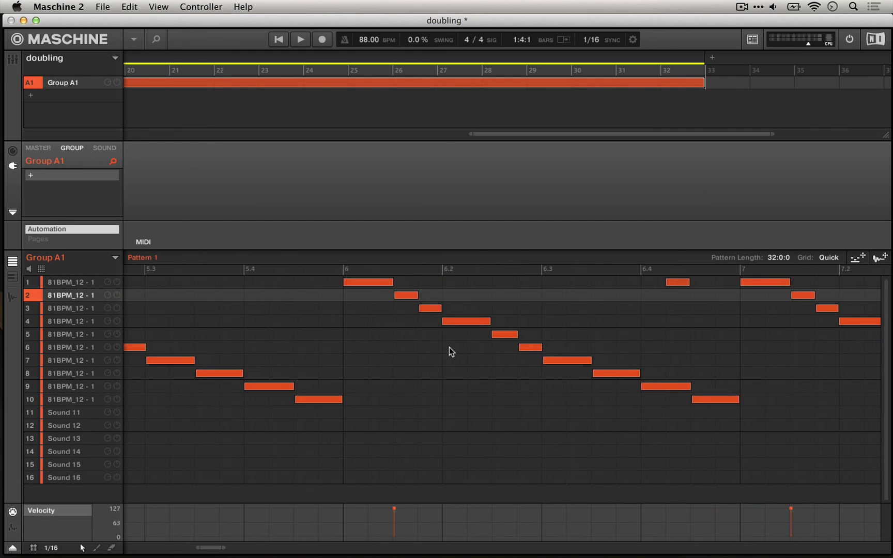
pyautogui.hscroll(10, 449, 348)
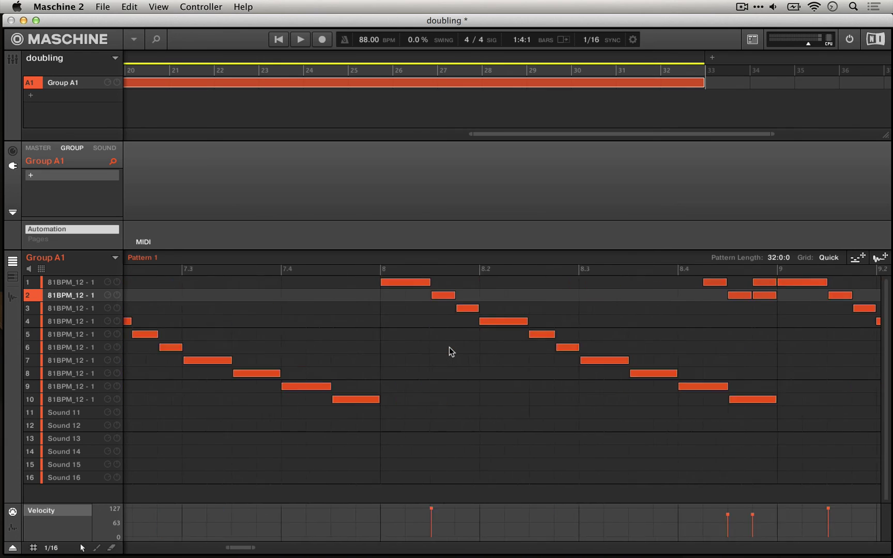